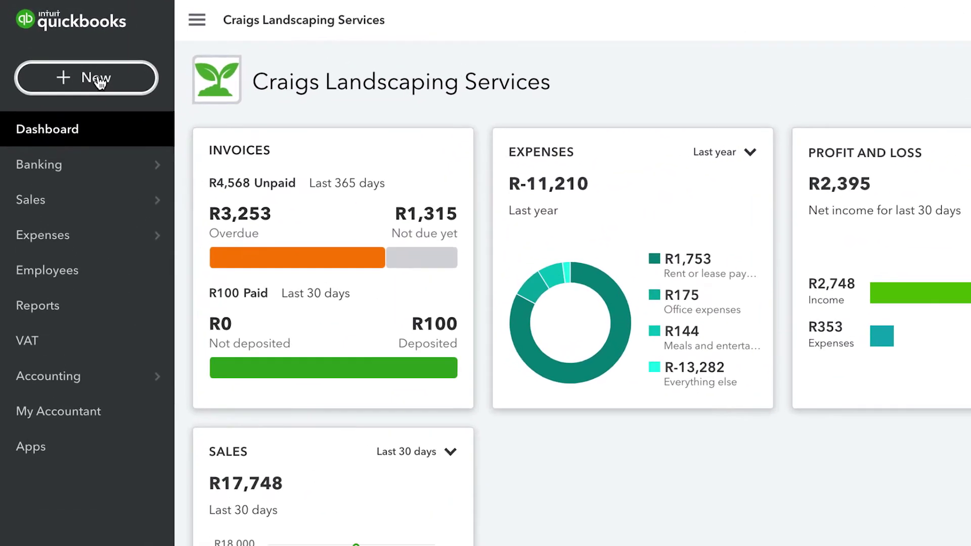
Start a new invoice and pick the existing customer from the Customer list.
click(100, 81)
click(70, 192)
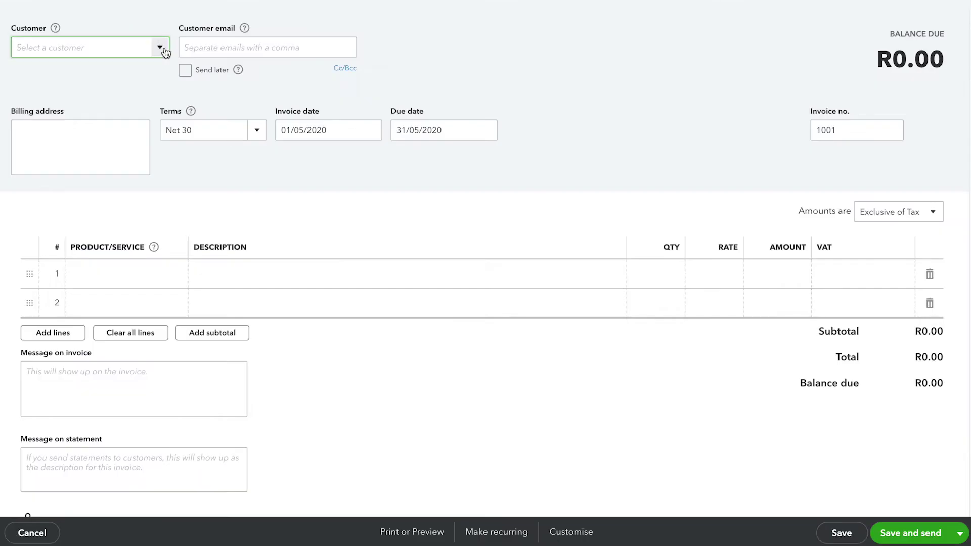
click(161, 46)
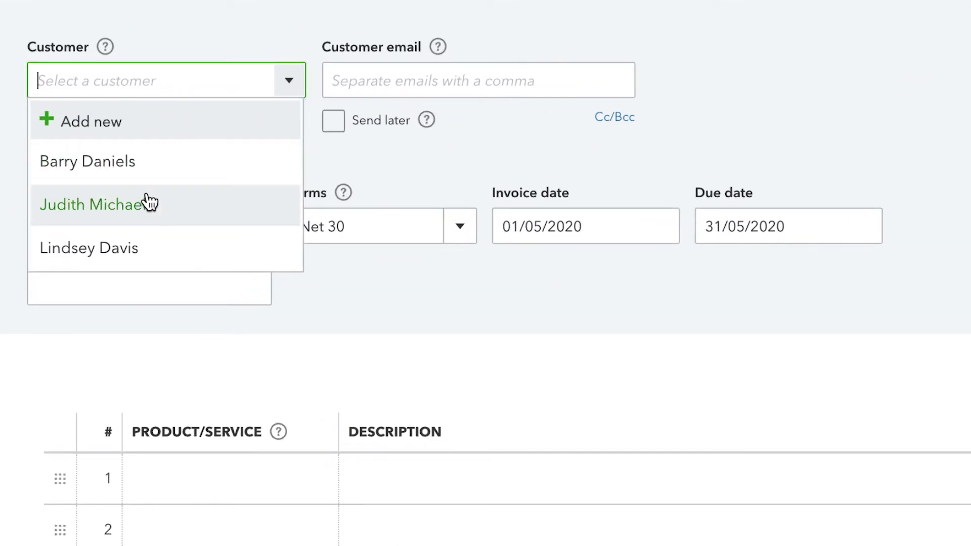
click(151, 248)
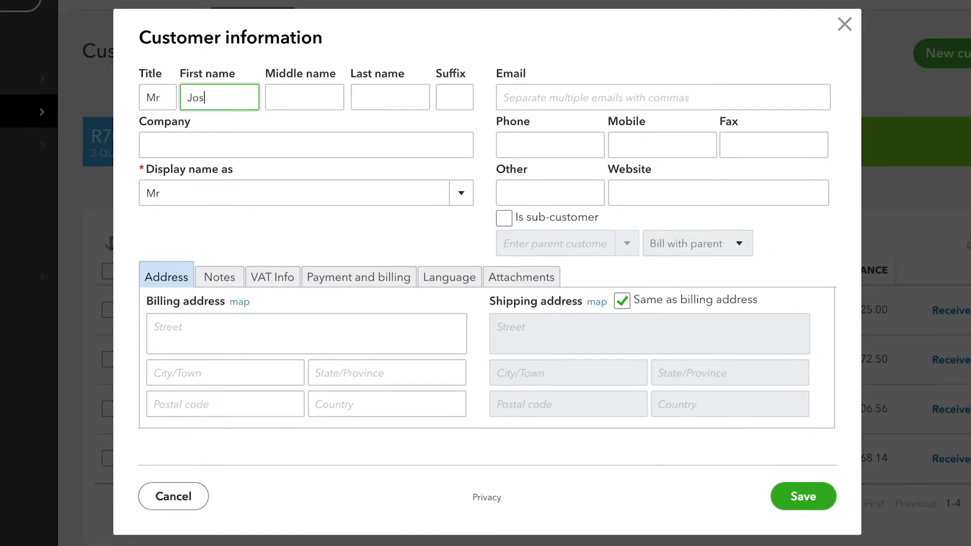
Enter the customer's last name in the new customer form.
text(h)
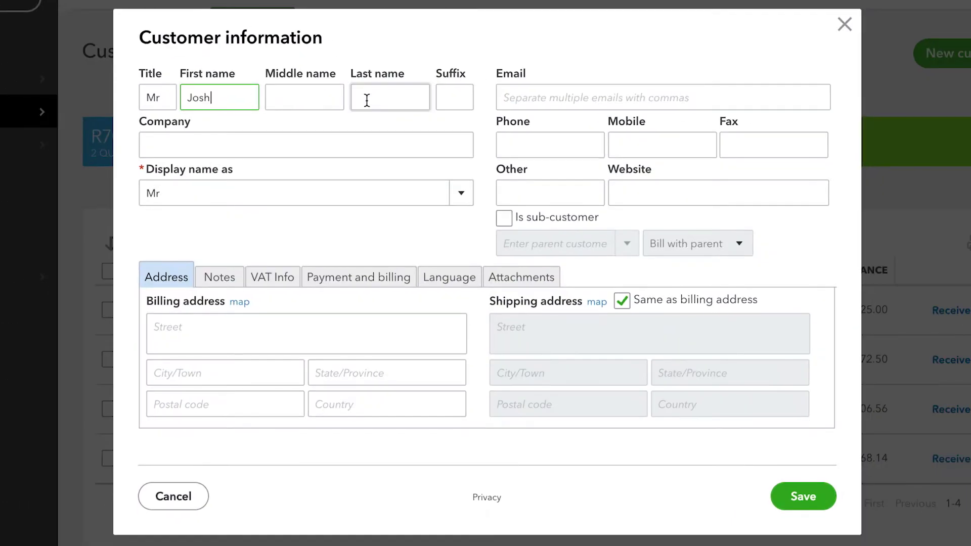
click(367, 100)
text(Edwards)
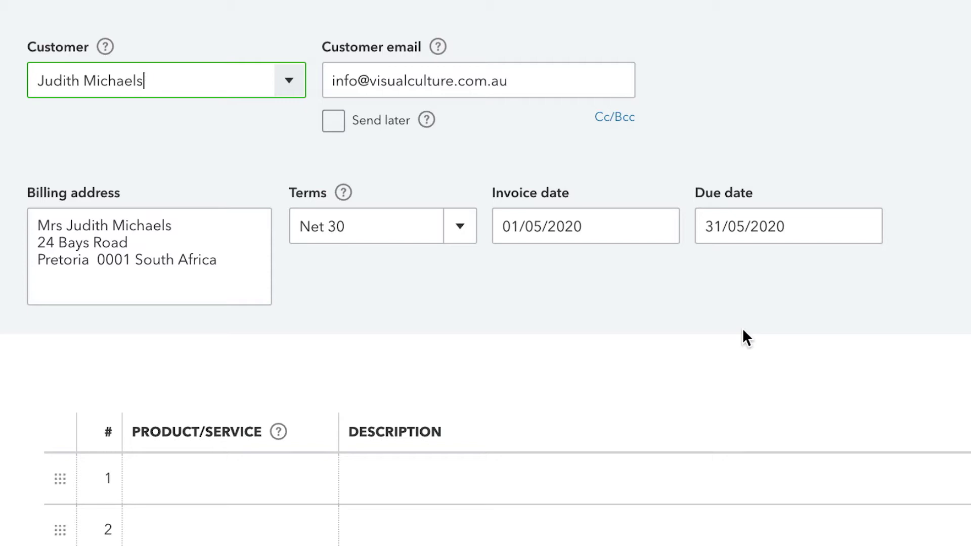
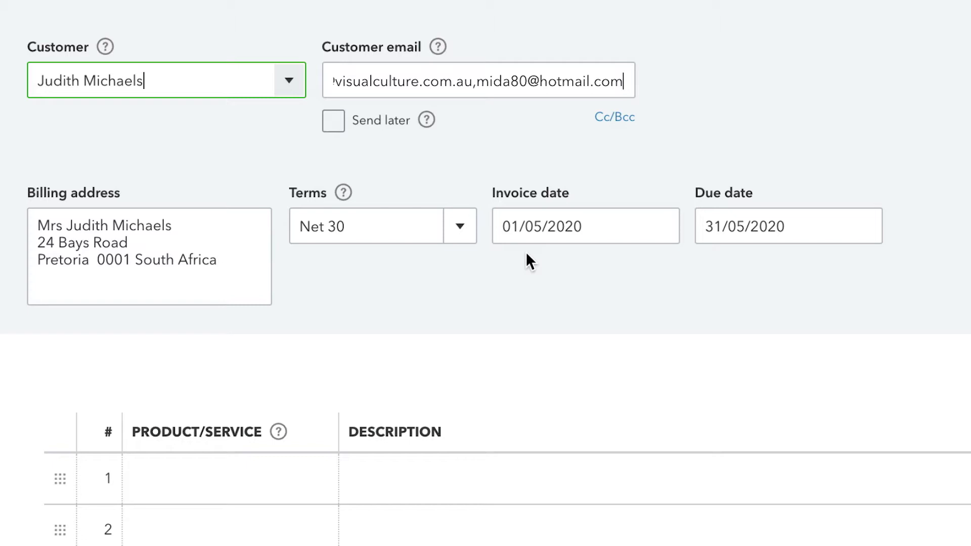
Append a second customer e-mail address after a comma and keep Net 30 terms.
click(459, 231)
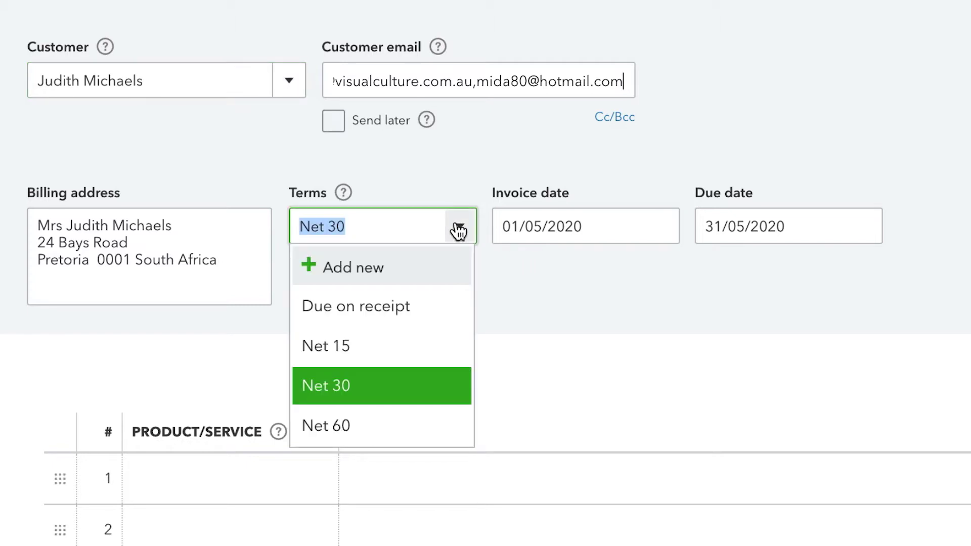
click(459, 230)
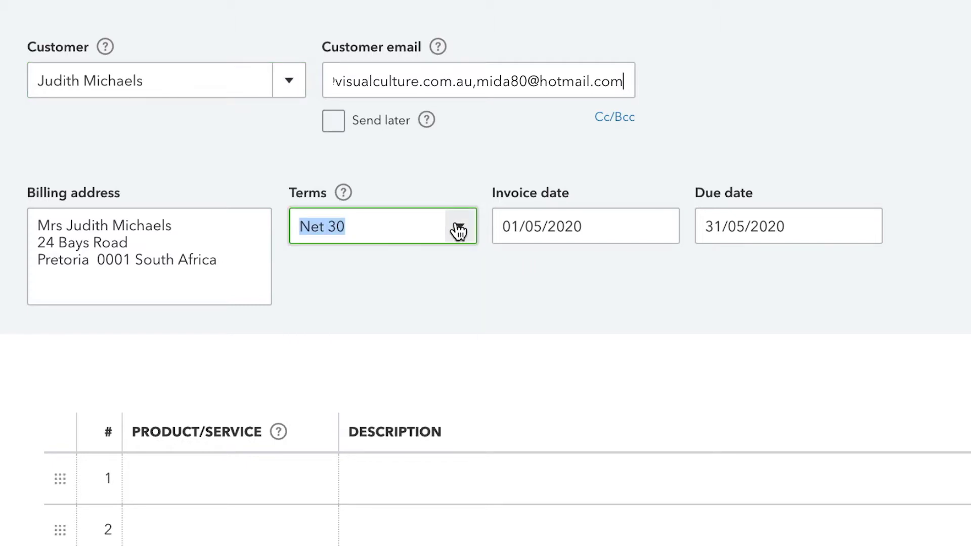
click(555, 259)
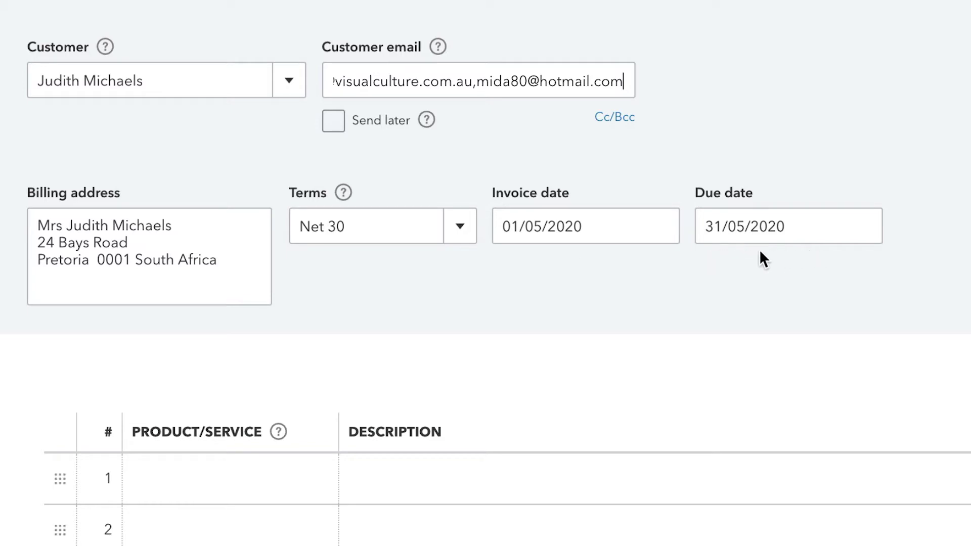
click(459, 228)
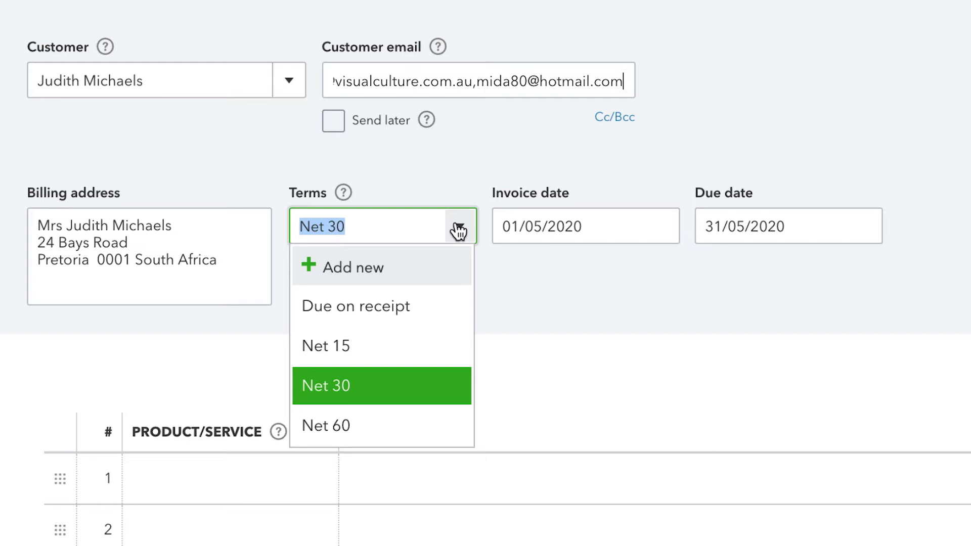
Create a new service item named Landscaping from line 1's Product/Service list.
click(797, 250)
scroll(797, 250, down, 3)
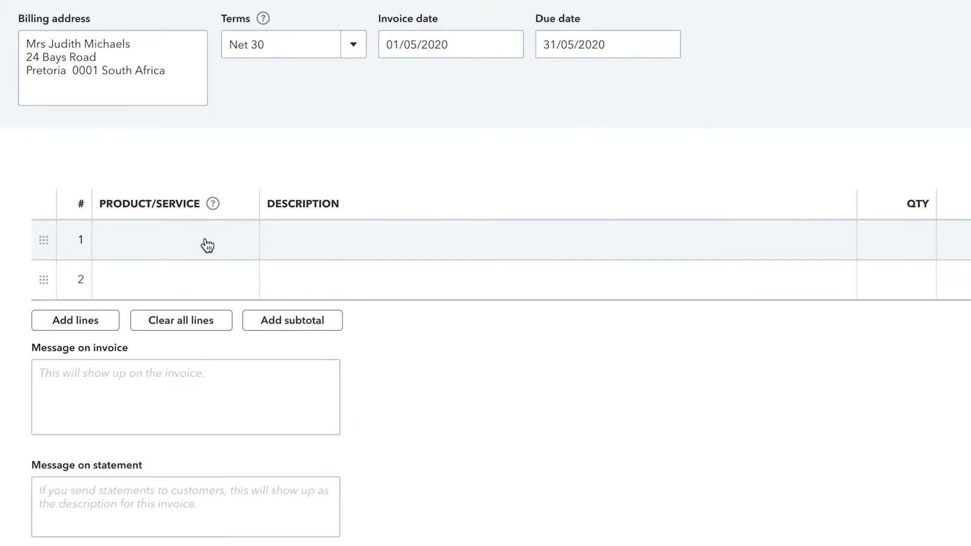
click(208, 245)
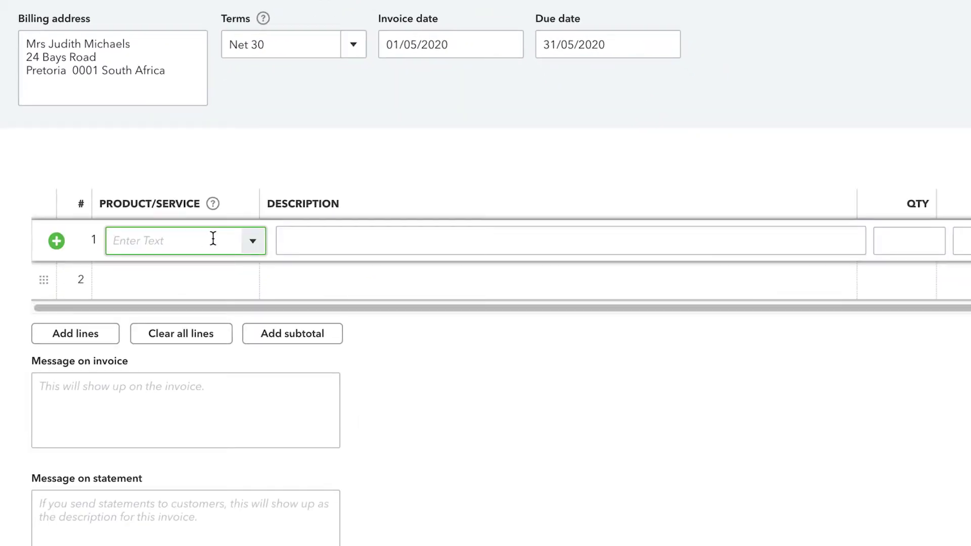
click(251, 245)
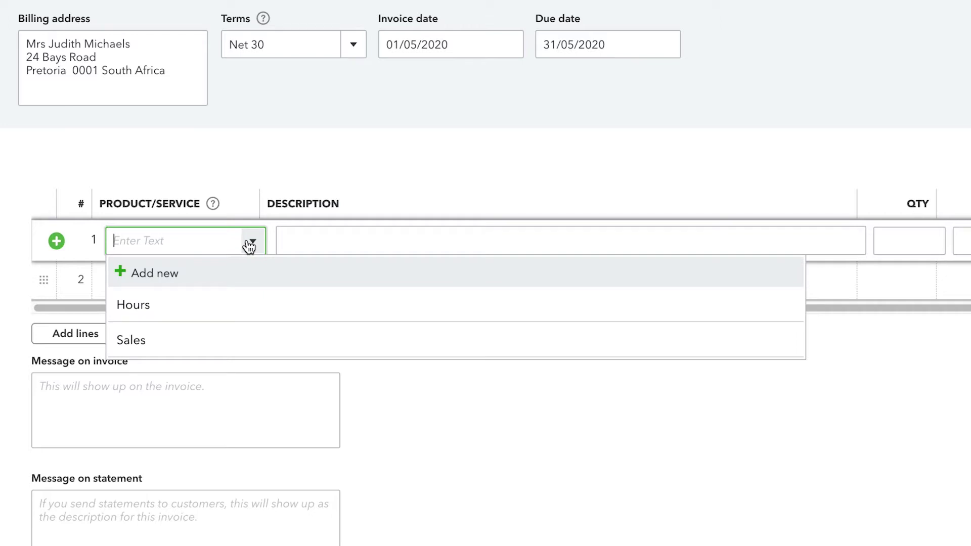
click(187, 279)
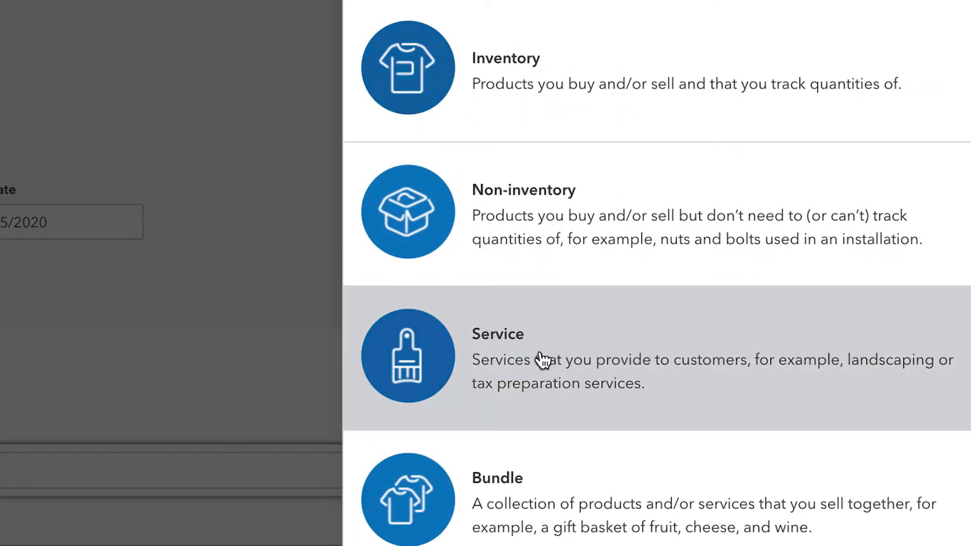
click(540, 354)
text(Landscaping)
click(515, 321)
Give Landscaping a new General maintenance category, sales price 100 and Standard VAT, then save it.
click(405, 244)
text(General maintenance)
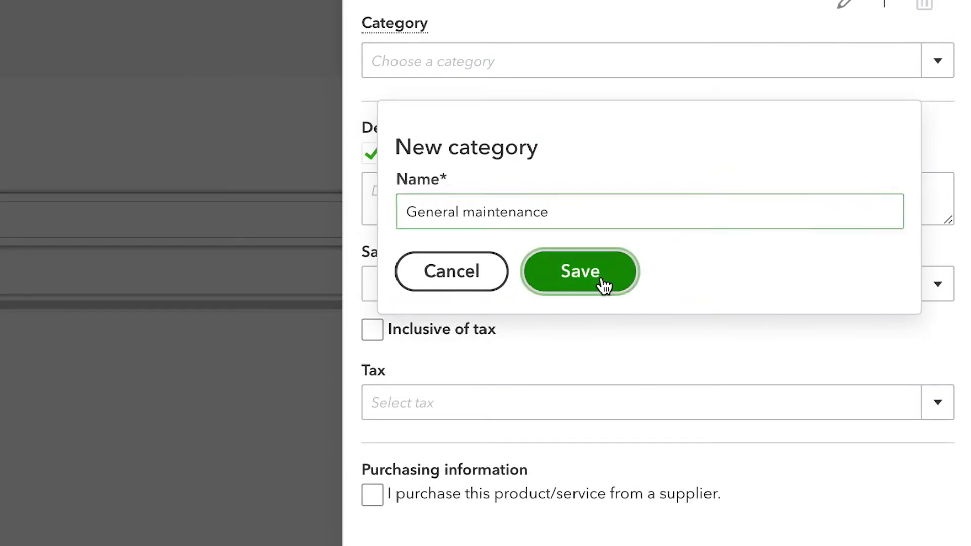
click(602, 282)
click(499, 284)
text(100)
click(642, 403)
click(696, 468)
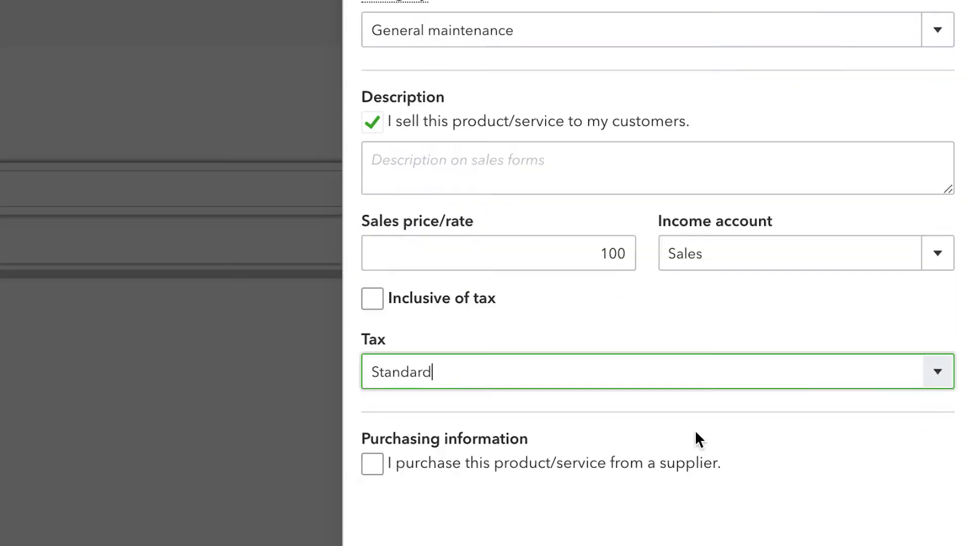
click(867, 512)
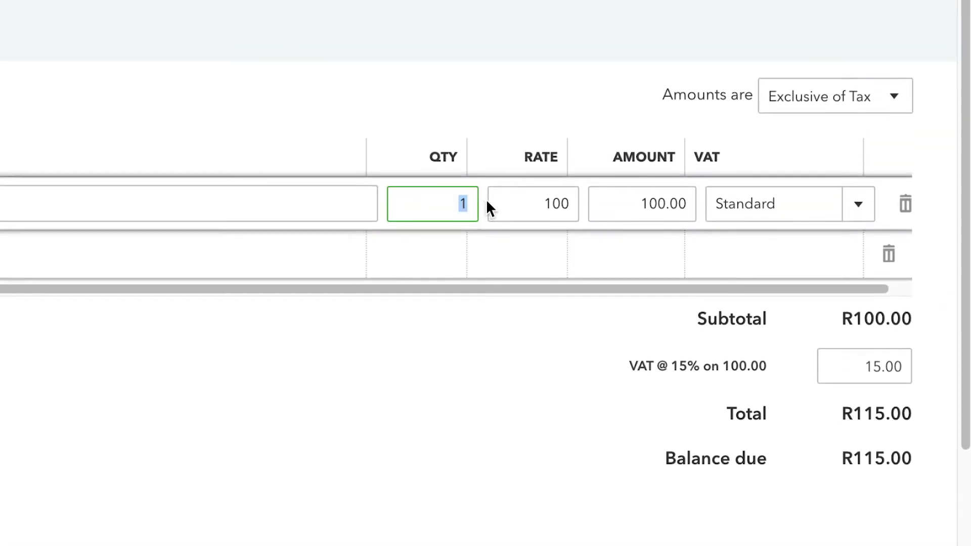
Set line 1's quantity to 3, making the line amount 300.00.
text(3)
click(638, 204)
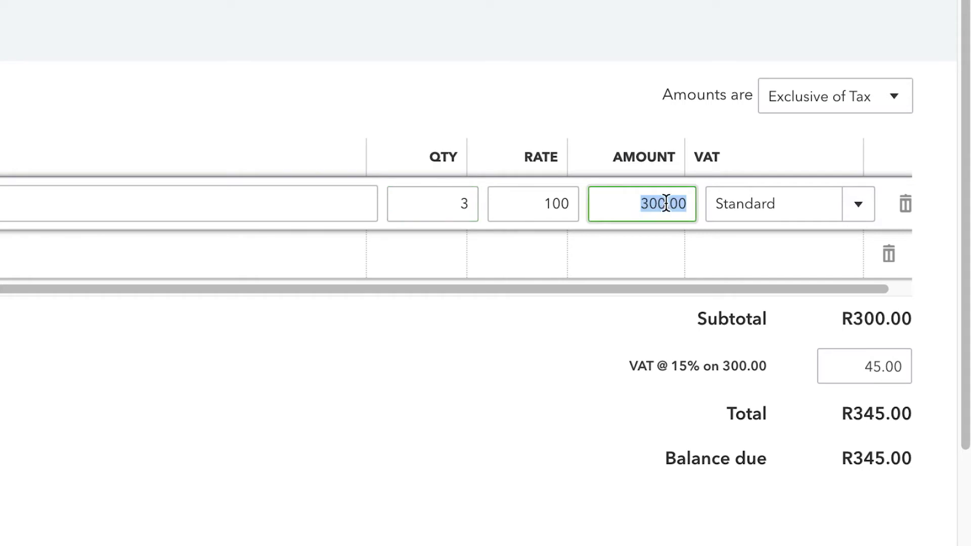
click(609, 358)
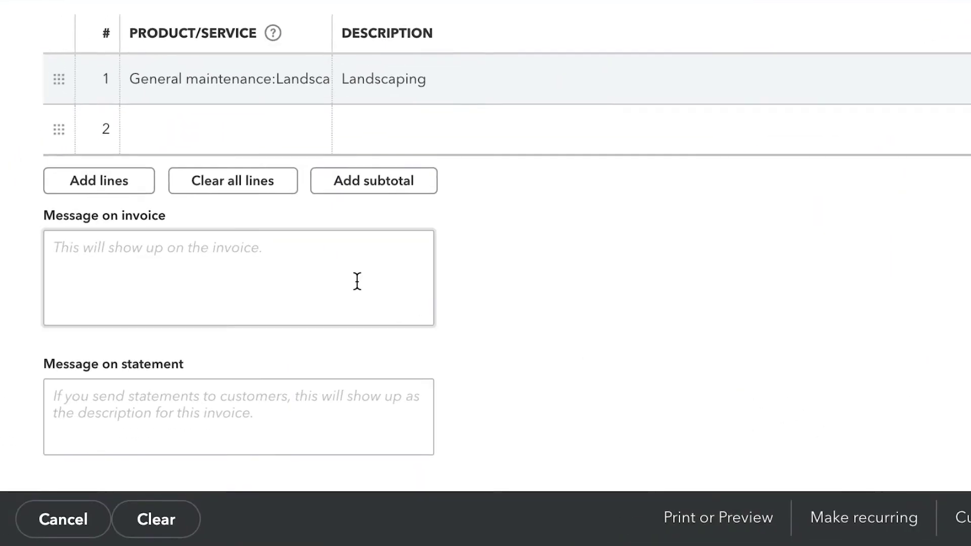
Enter 'Look forward to working with you again soon.' and statement note 'Please refer to our payment schedules'.
click(190, 255)
text(Loo)
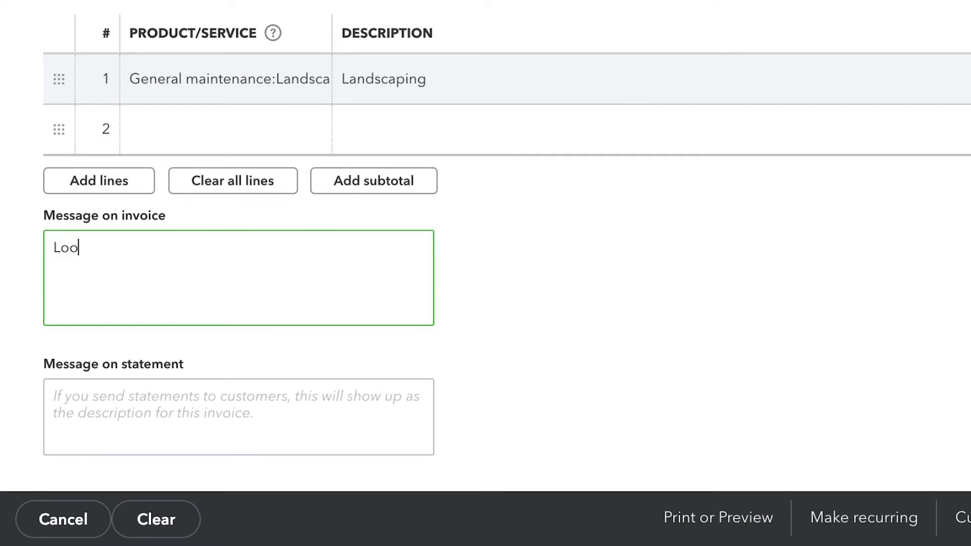
text(k forward to working)
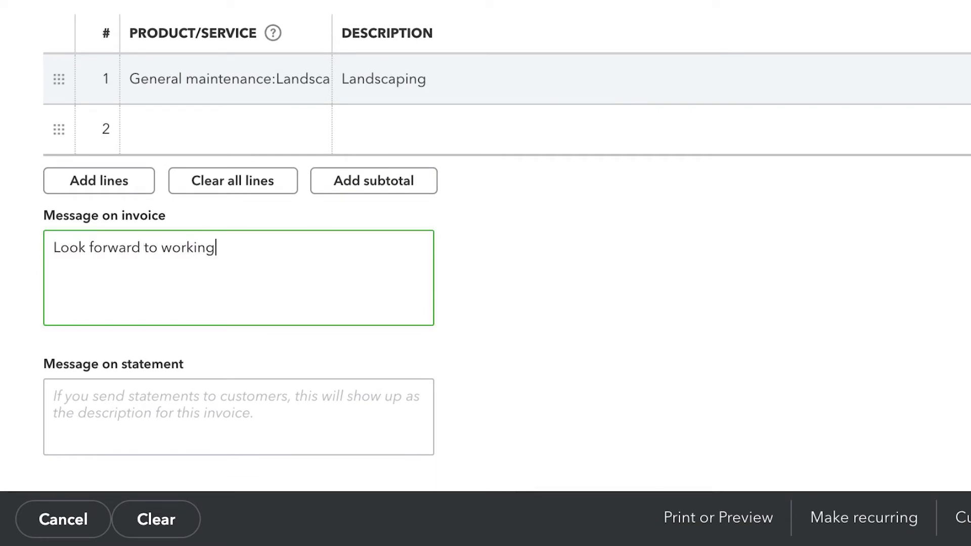
text( with you again soon.)
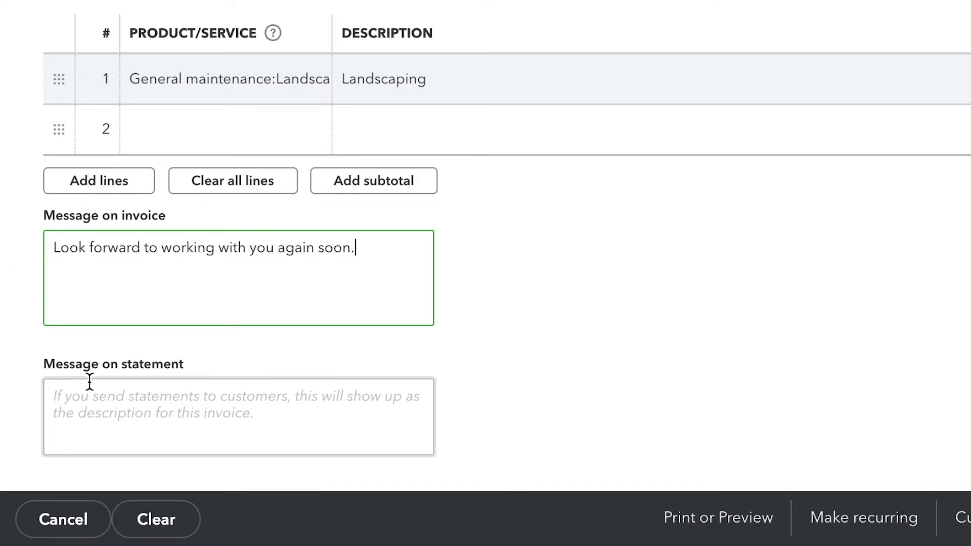
click(92, 394)
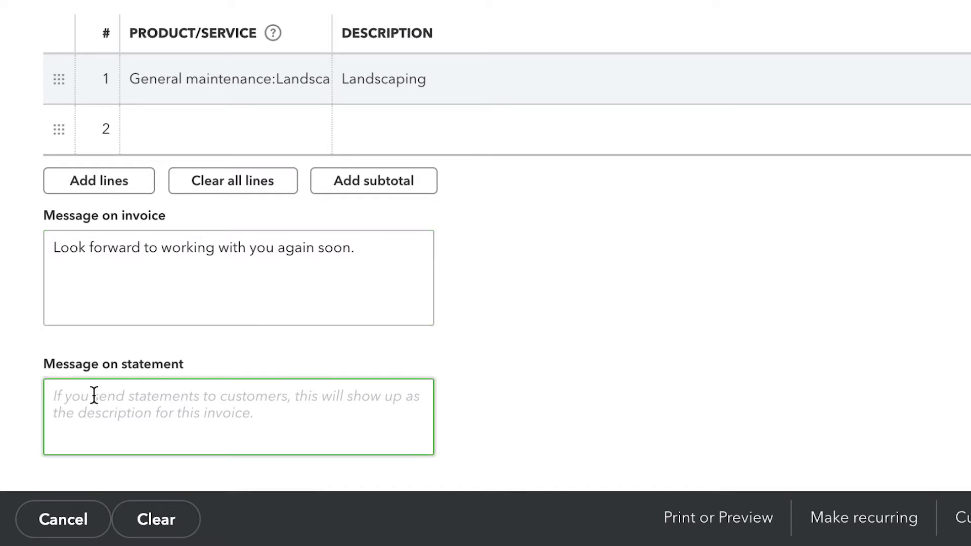
text(Please r)
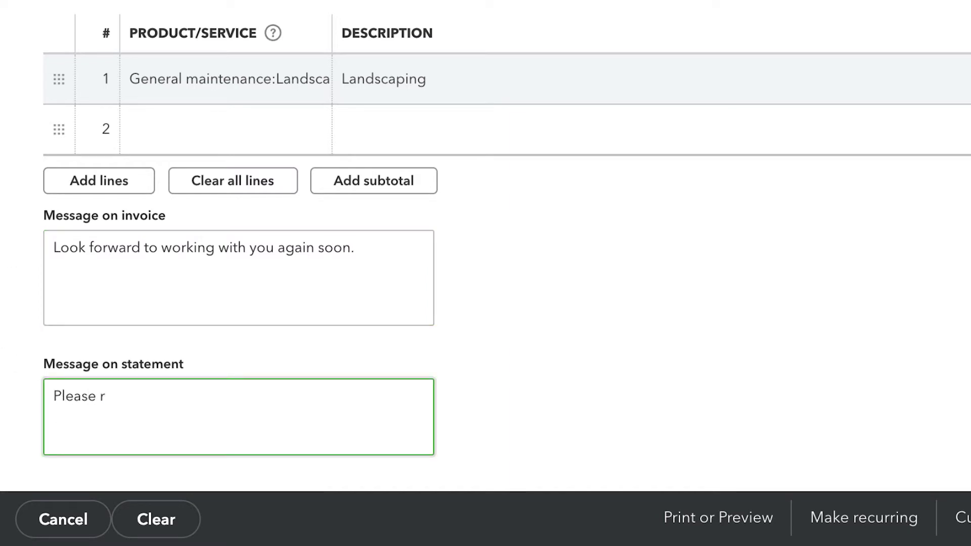
text(efer to our payment s)
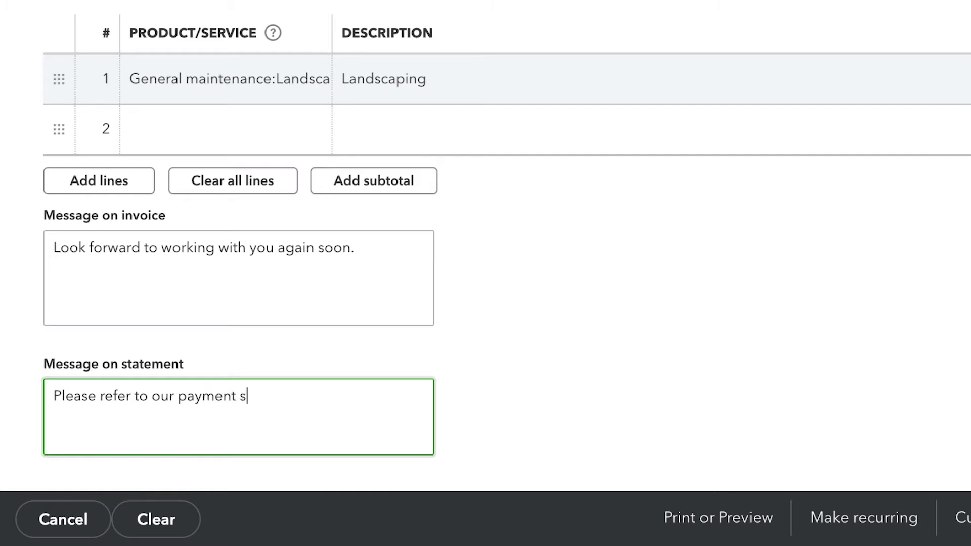
text(chedules)
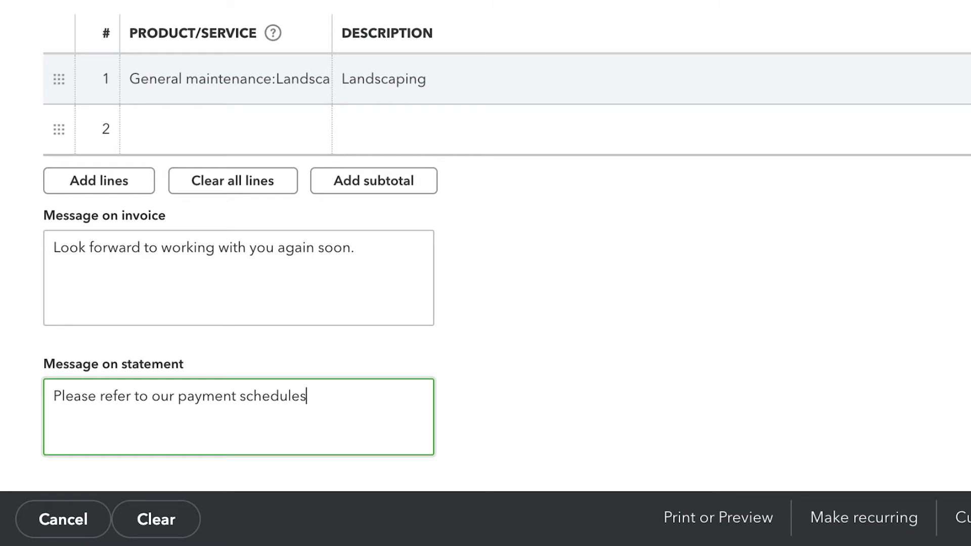
Attach Front-Garden.jpg to the invoice and tick 'Attach to email' for it.
scroll(506, 246, down, 3)
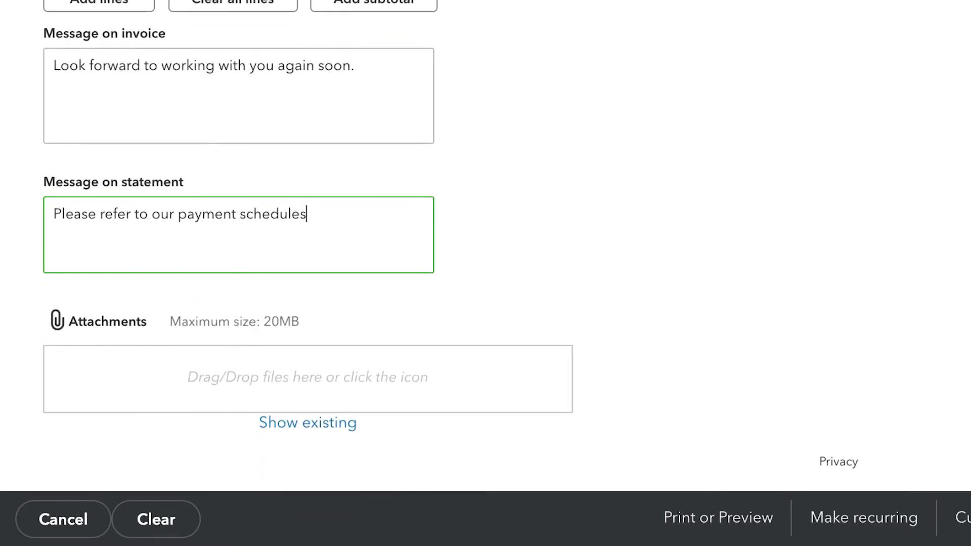
click(121, 326)
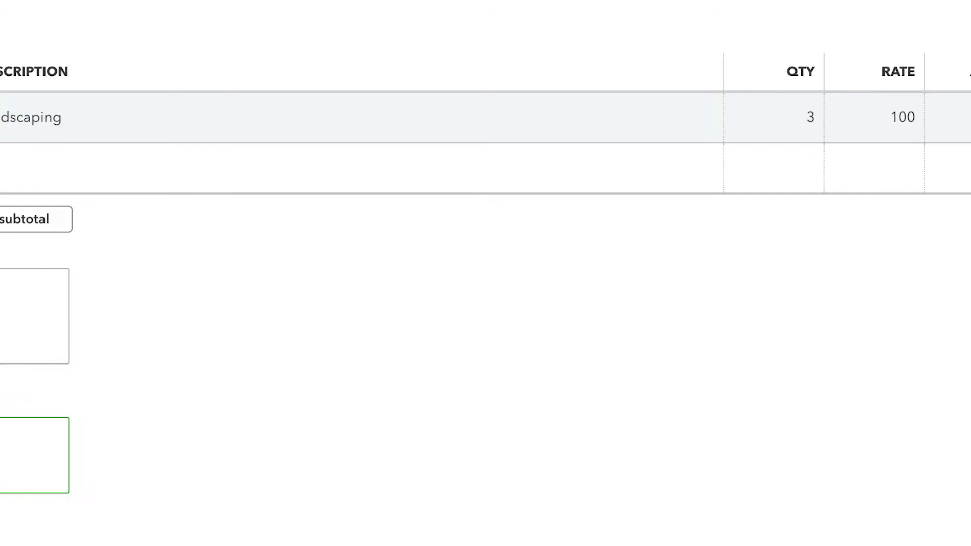
click(394, 6)
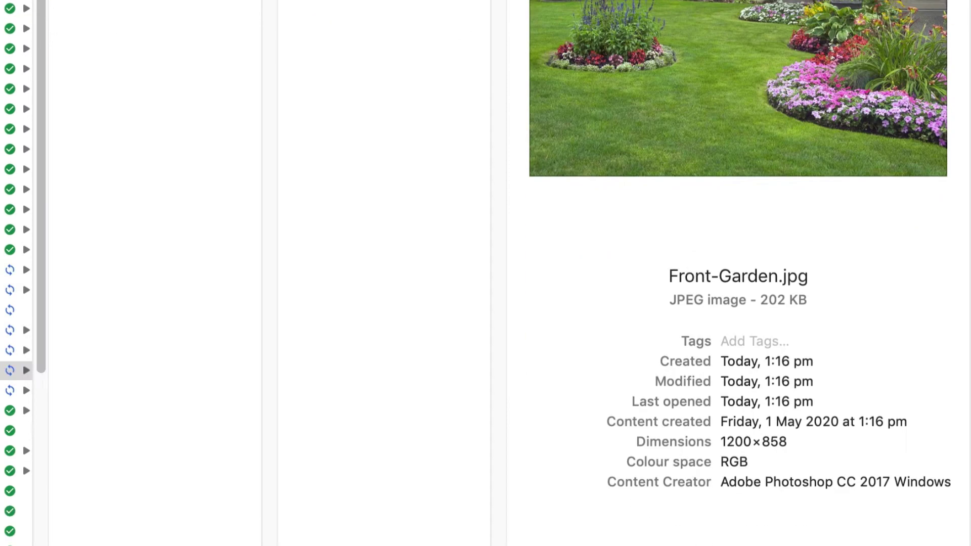
key(Return)
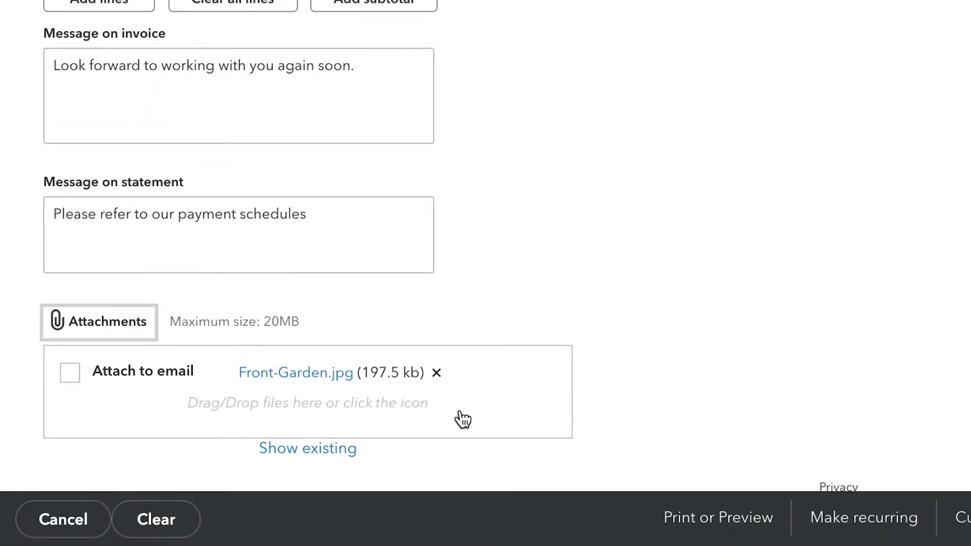
click(70, 373)
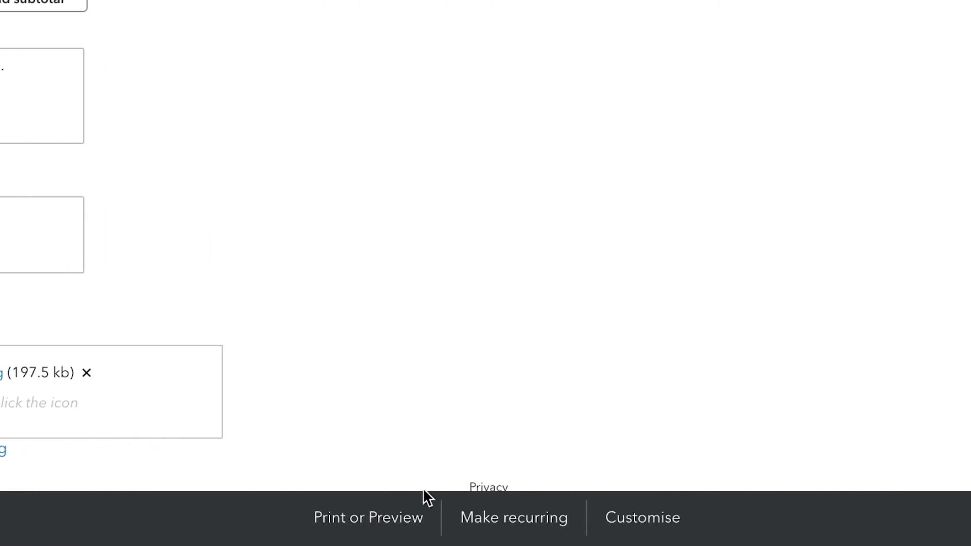
Review the invoice's print options and available form styles.
click(754, 518)
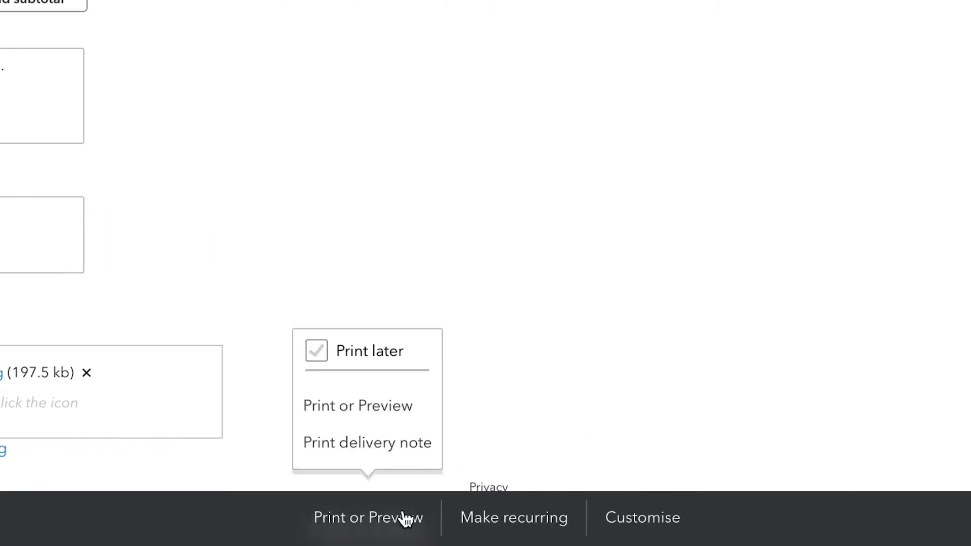
click(643, 518)
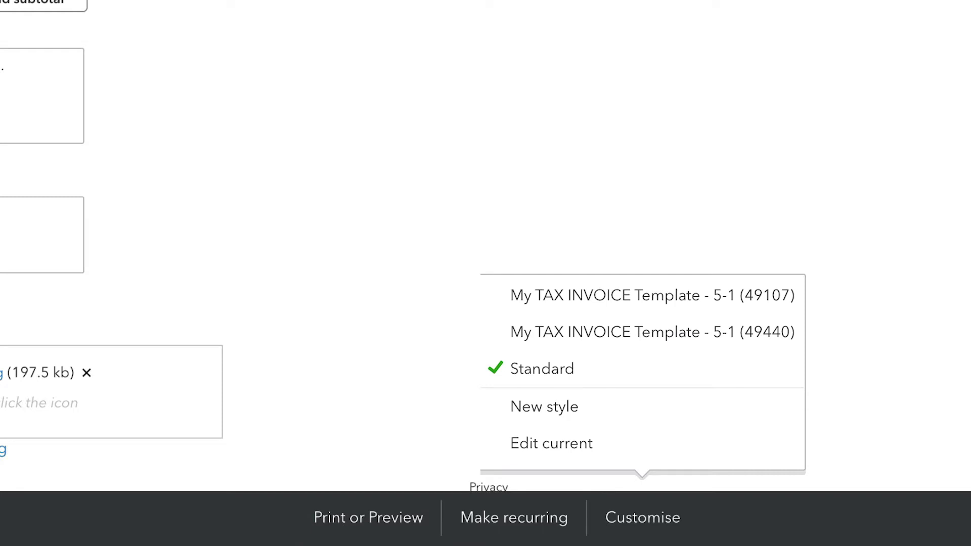
key(Escape)
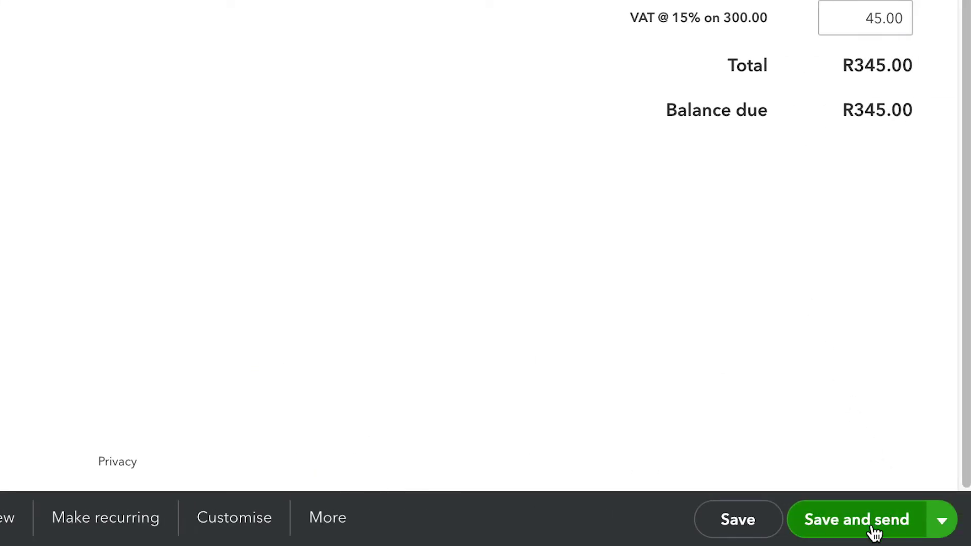
Save the R345.00 invoice and email it to the customer with Save and send.
click(943, 522)
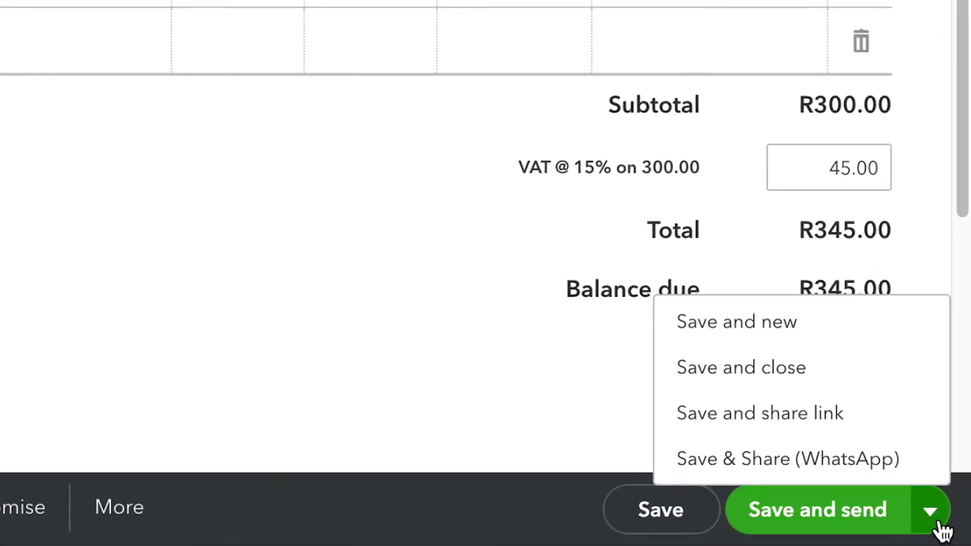
click(854, 470)
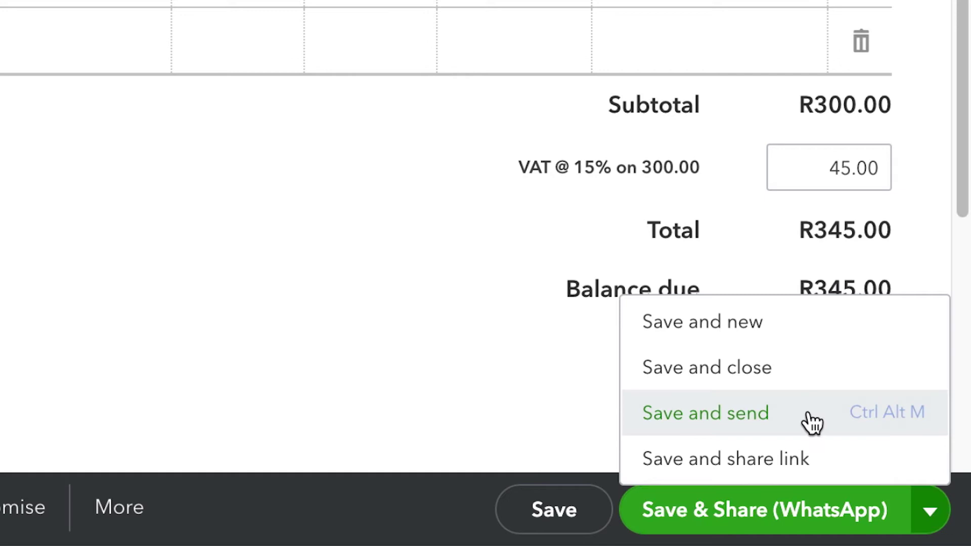
click(812, 423)
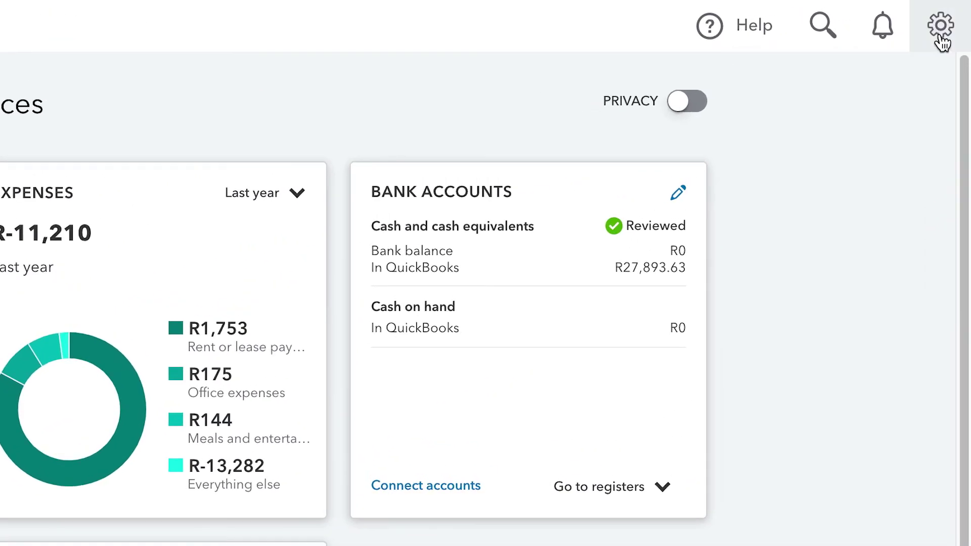
In Account and settings > Sales, keep Progress Invoicing ticked and save it as On.
click(955, 18)
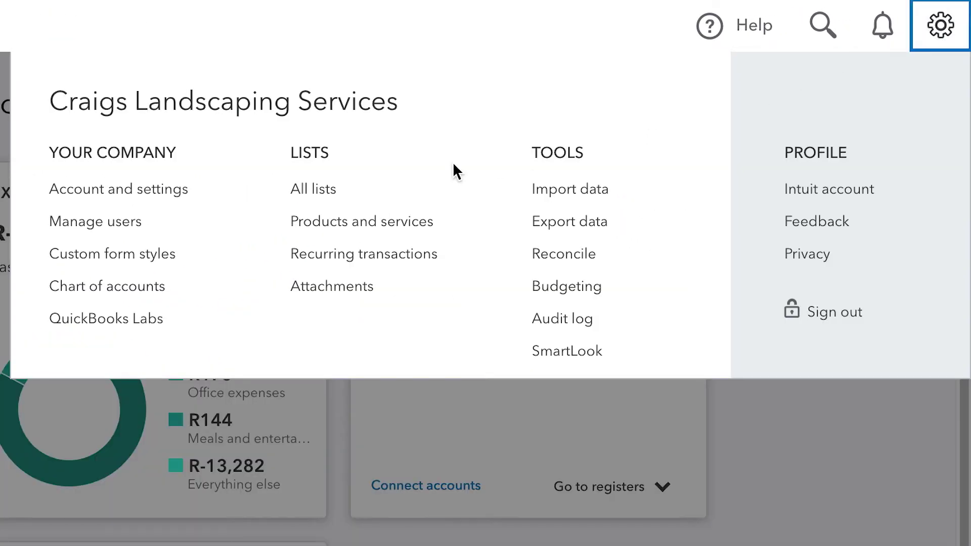
click(172, 205)
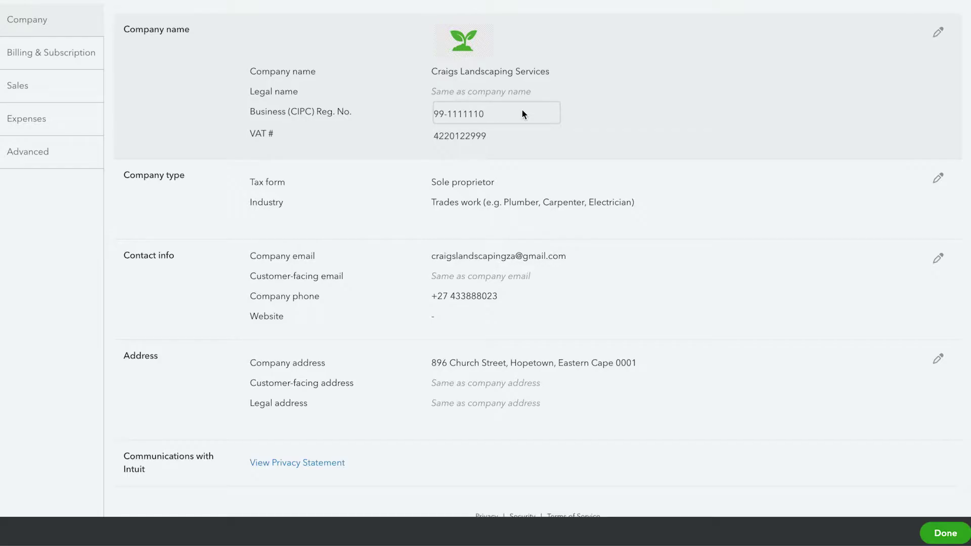
click(74, 93)
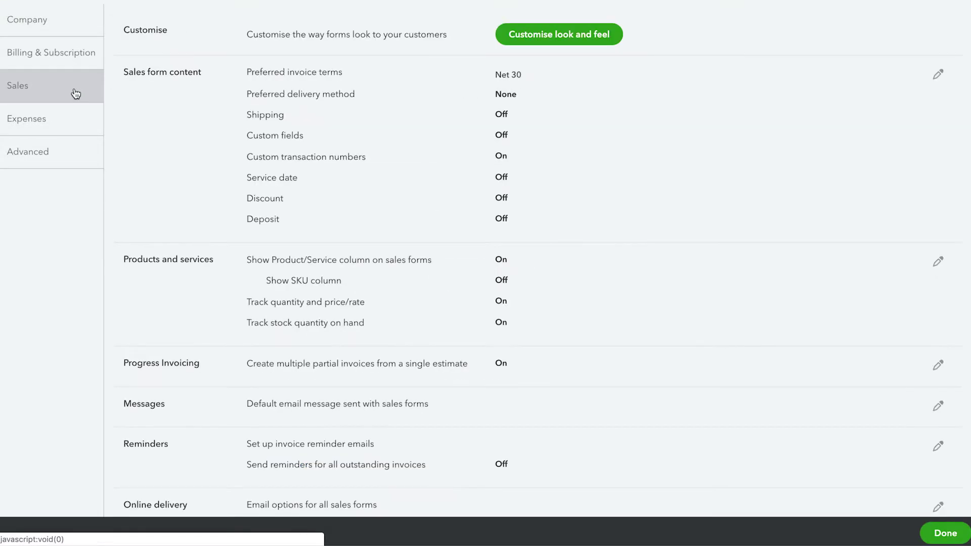
click(934, 351)
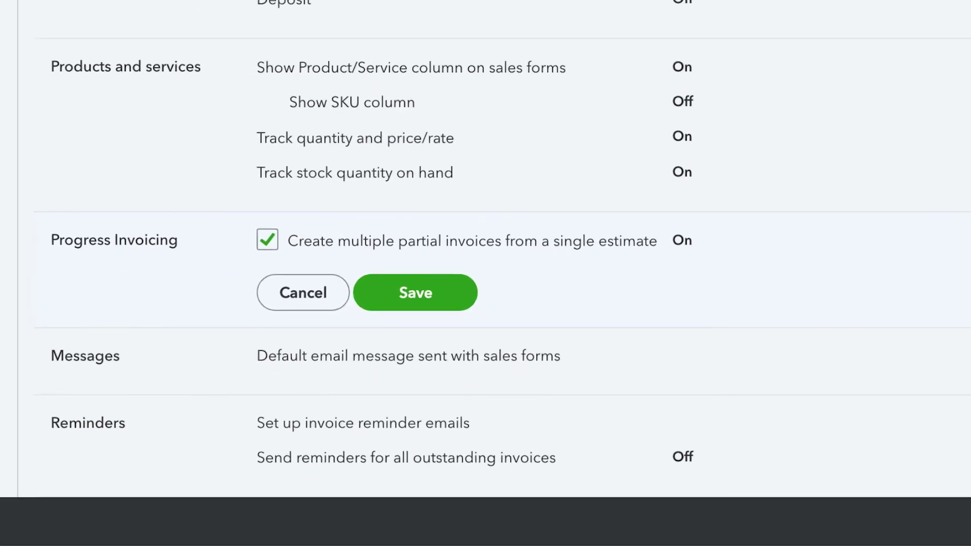
click(264, 238)
click(267, 238)
click(455, 291)
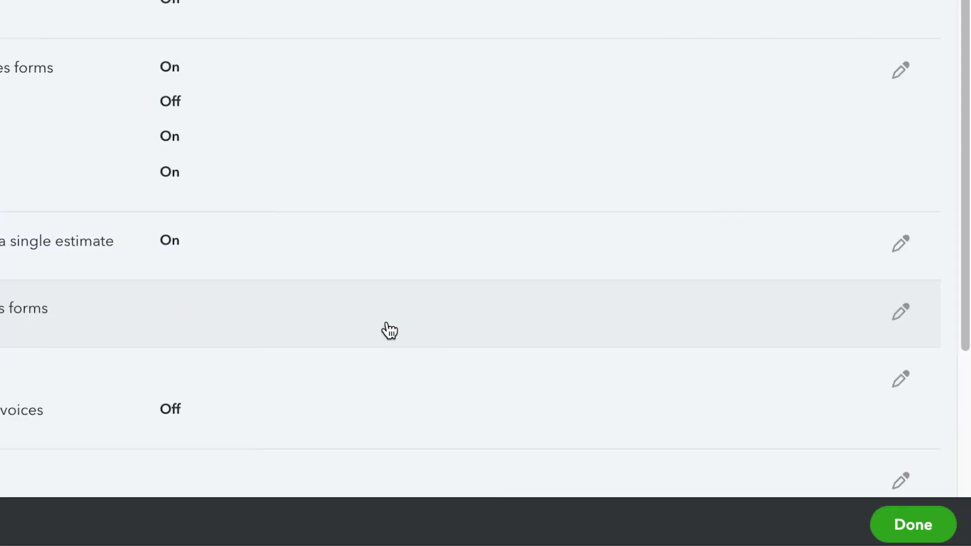
From All Sales, turn the quote into progress invoice 1007 billing 50% of each line.
click(910, 526)
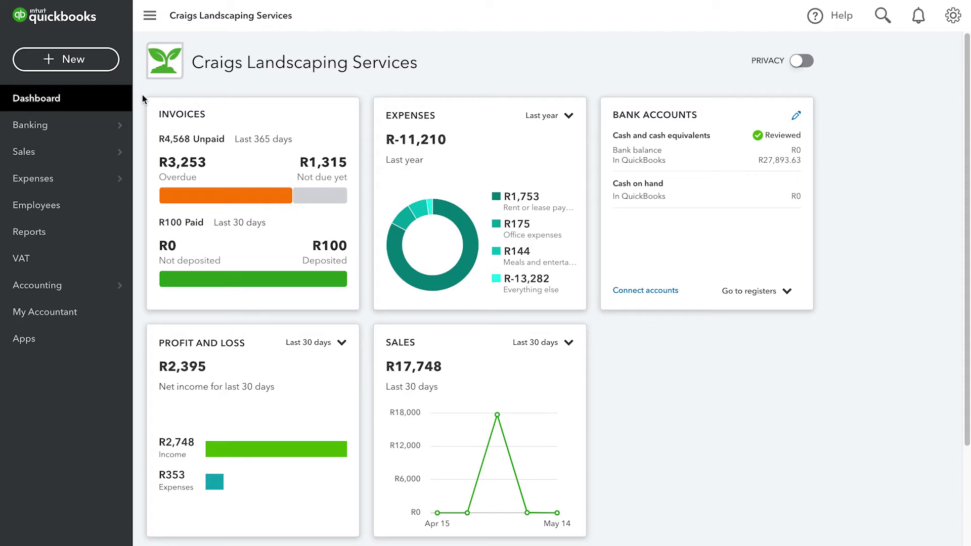
click(79, 153)
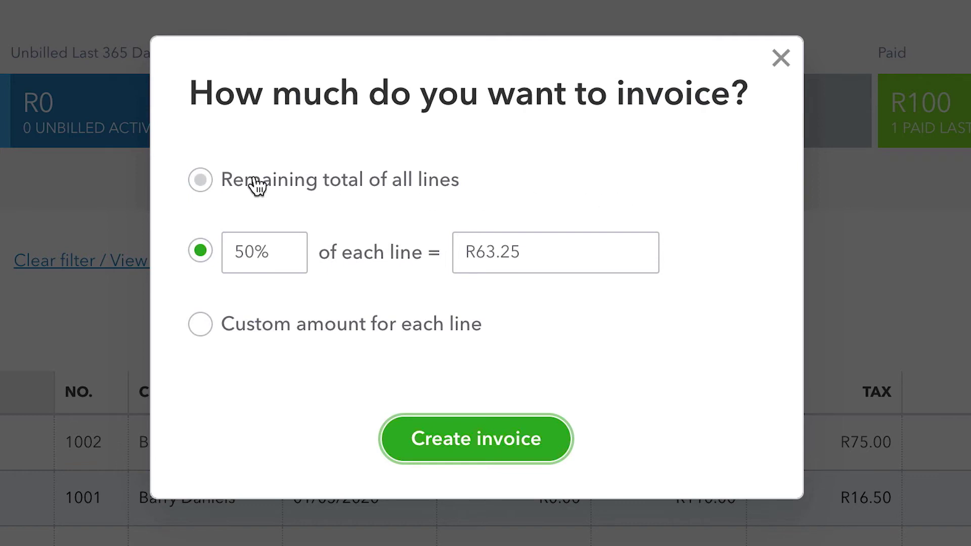
click(210, 178)
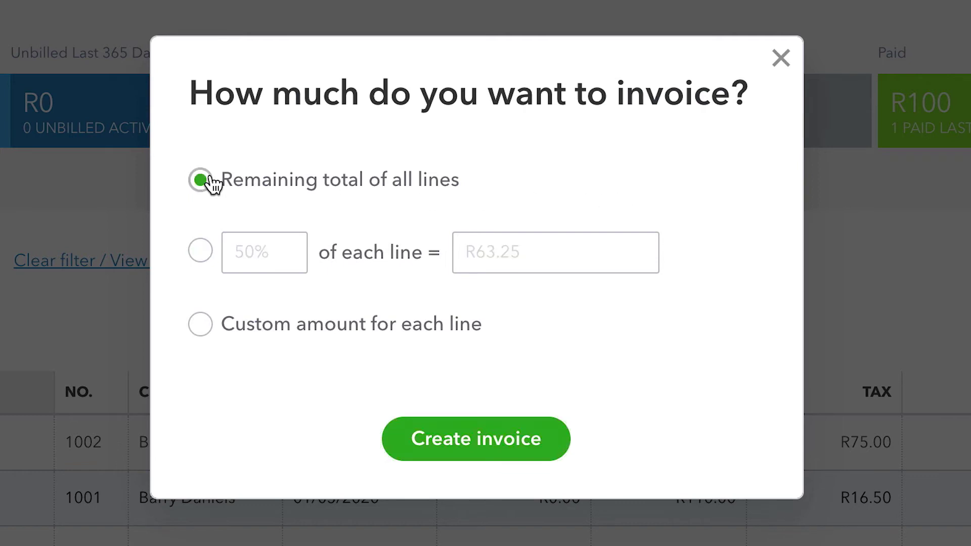
click(196, 252)
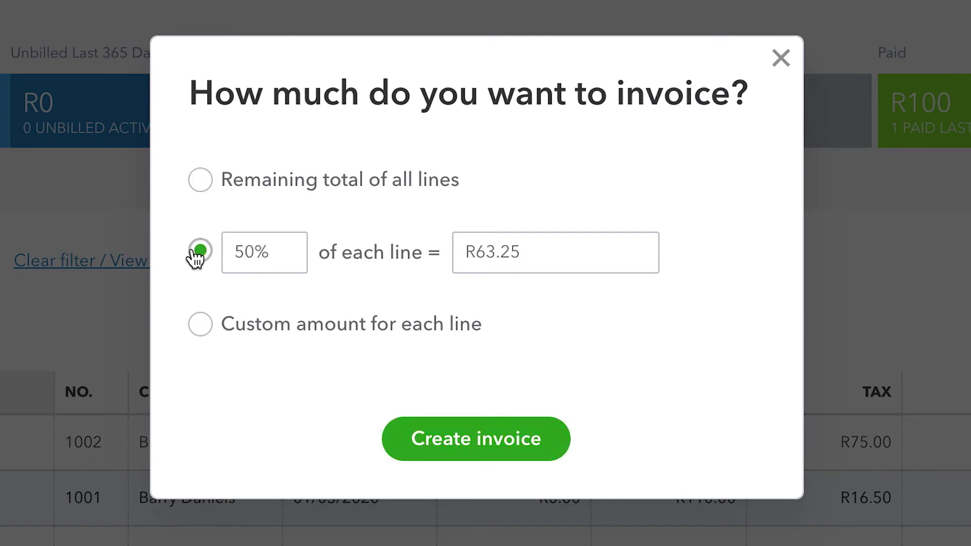
click(197, 328)
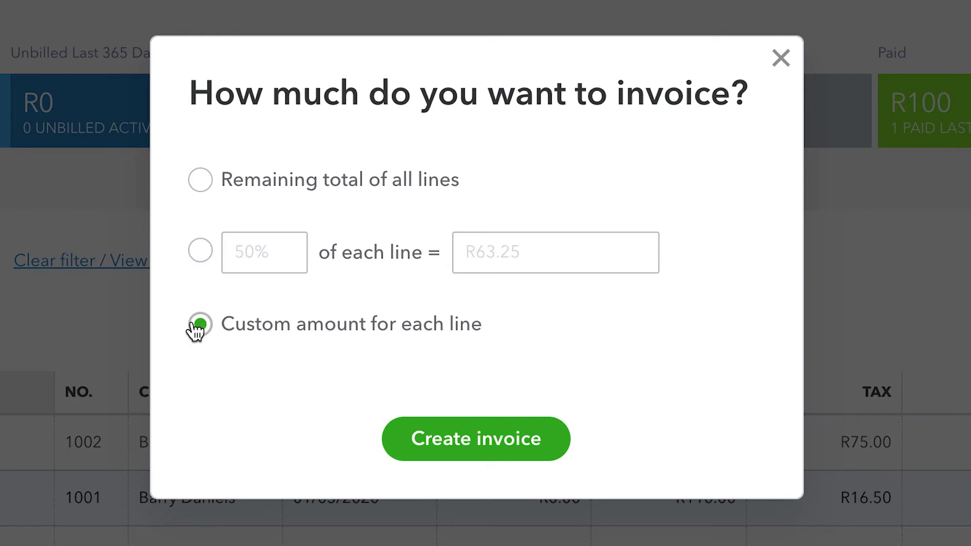
click(202, 251)
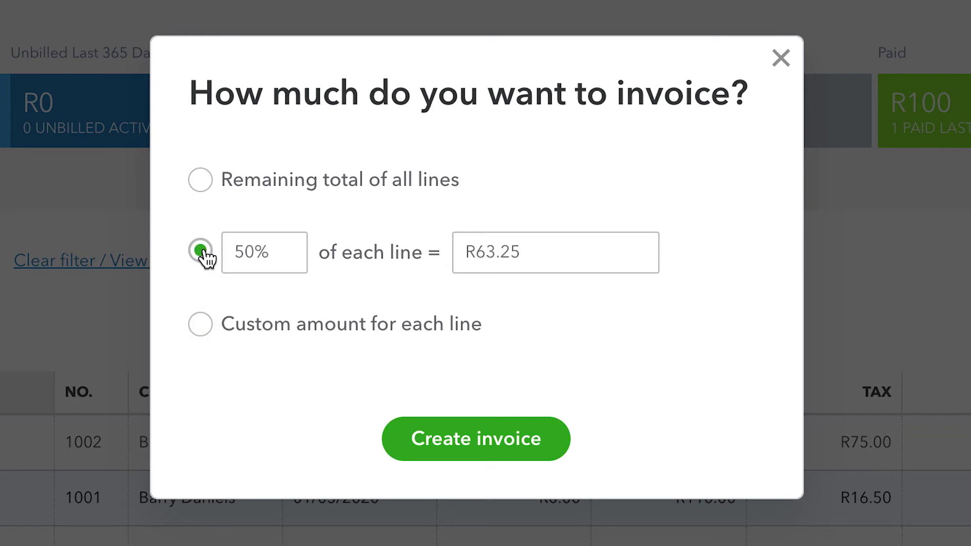
click(474, 440)
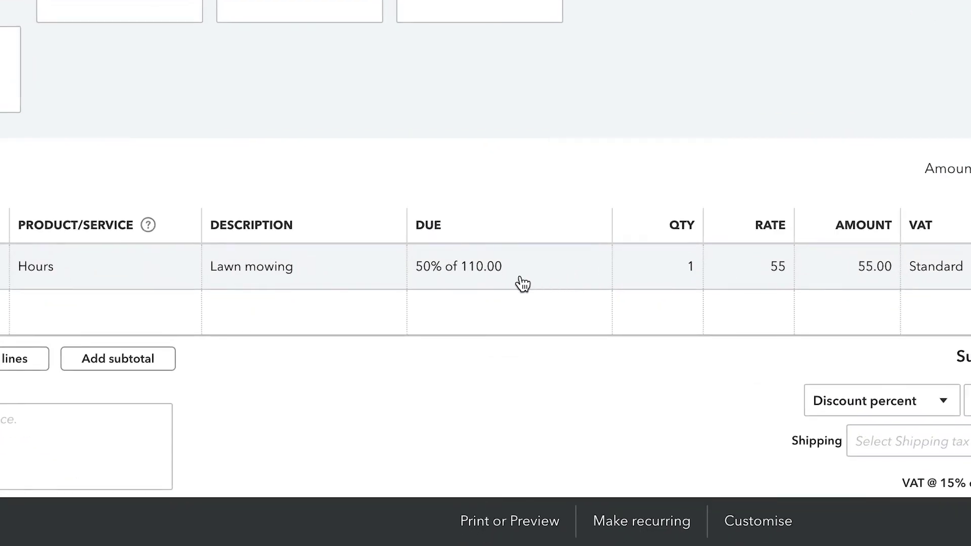
Type 'Final 50% payment due on final delivery' as the invoice message.
click(86, 435)
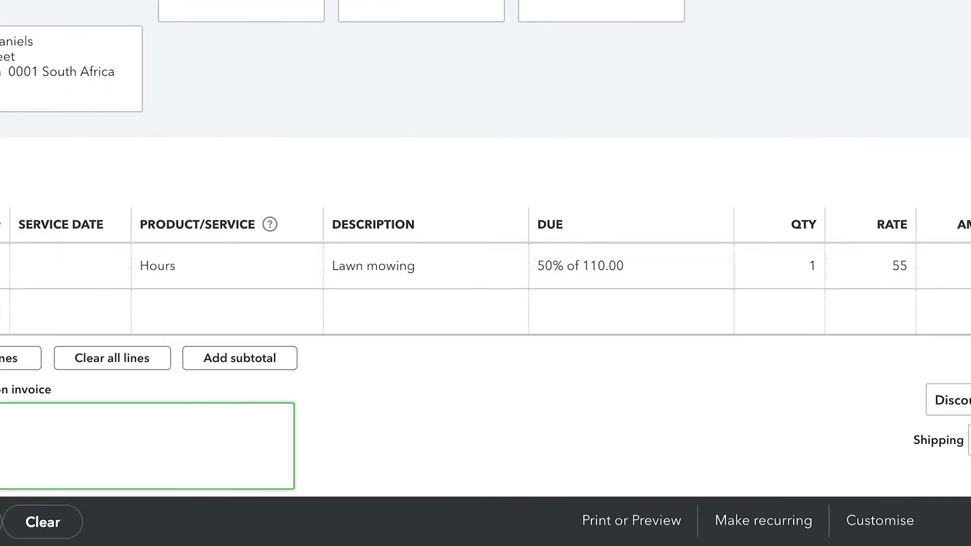
text(Final 50% )
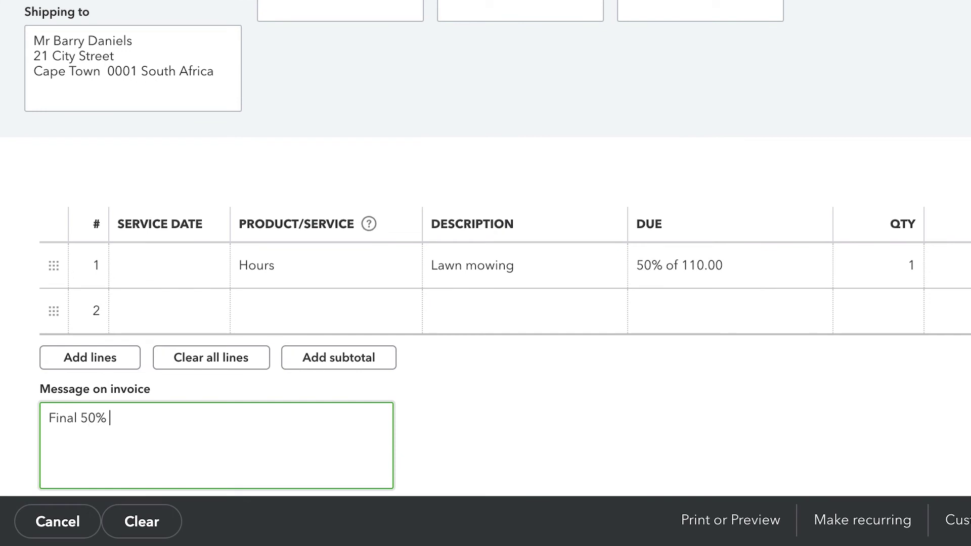
text(payment due on final deli)
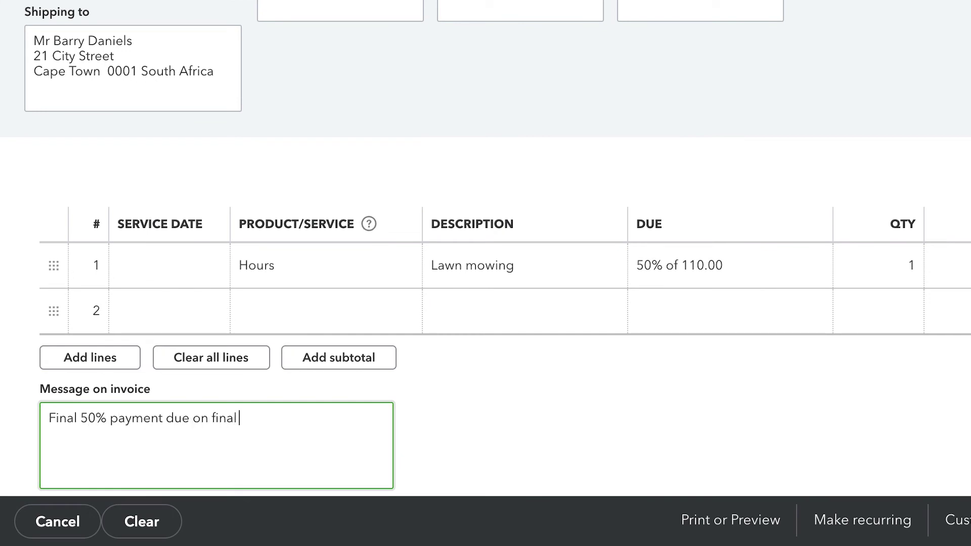
text(very)
Switch the lawn mowing line to a fixed 40.00 amount due, then save and send.
click(769, 274)
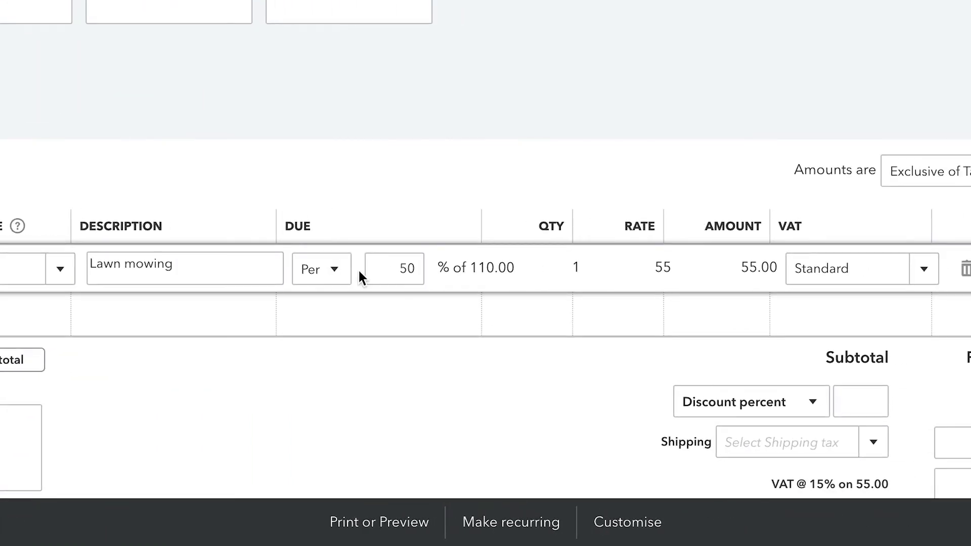
click(690, 271)
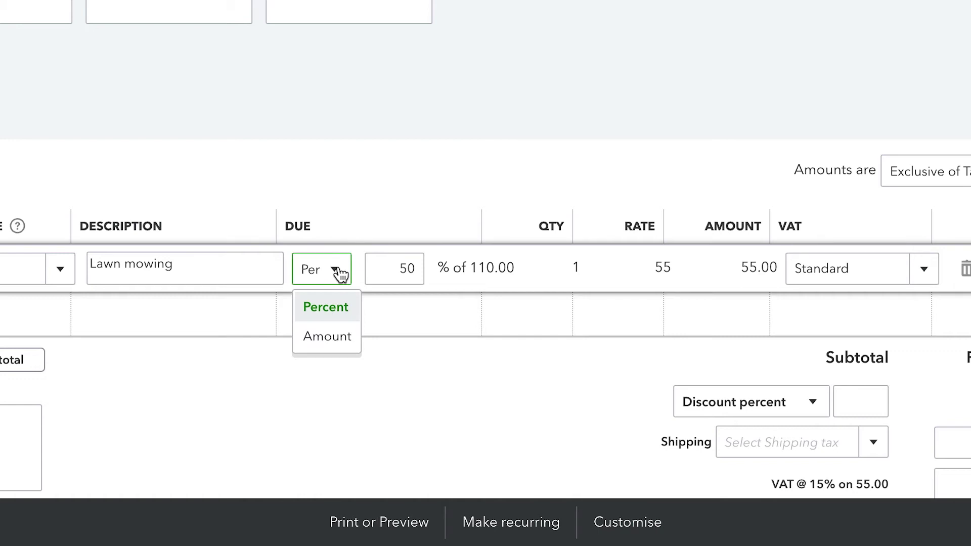
click(332, 337)
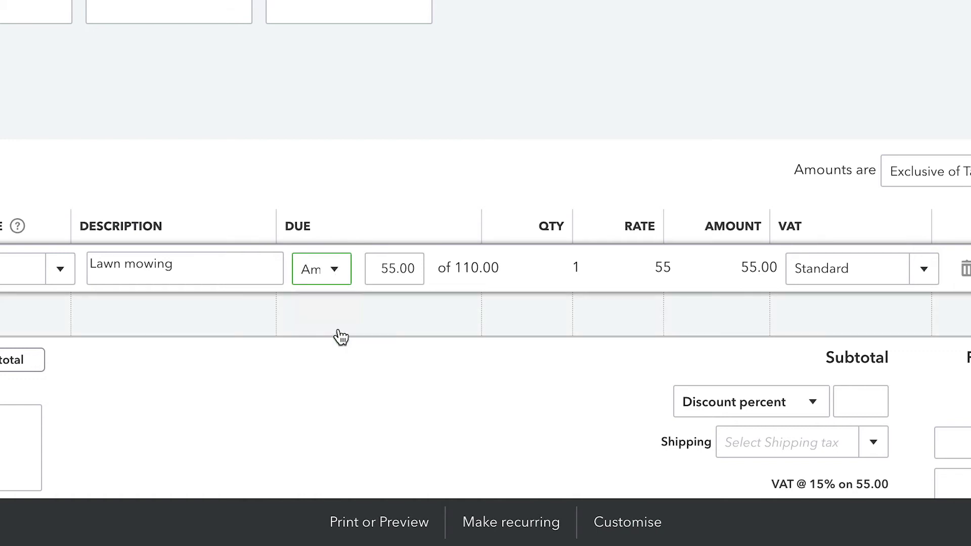
drag(382, 268, 397, 269)
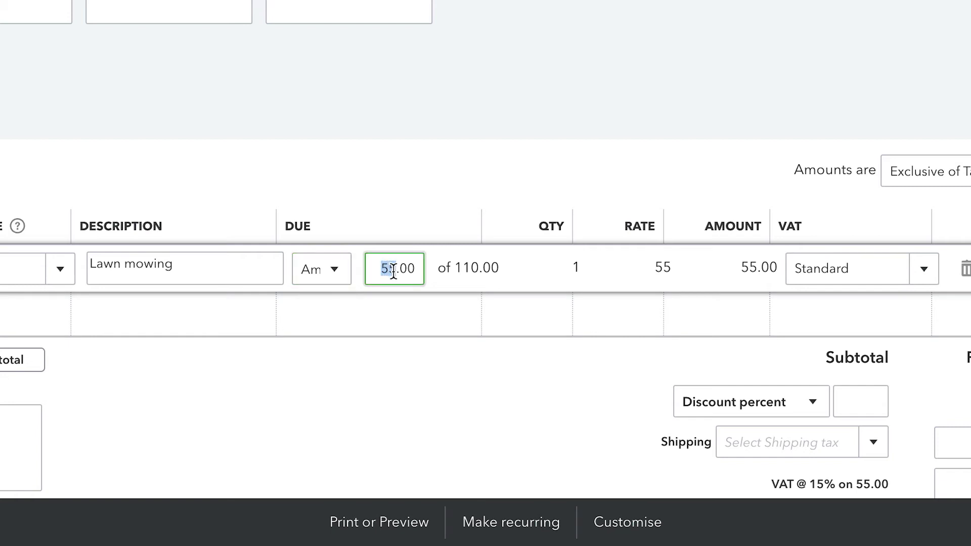
text(40)
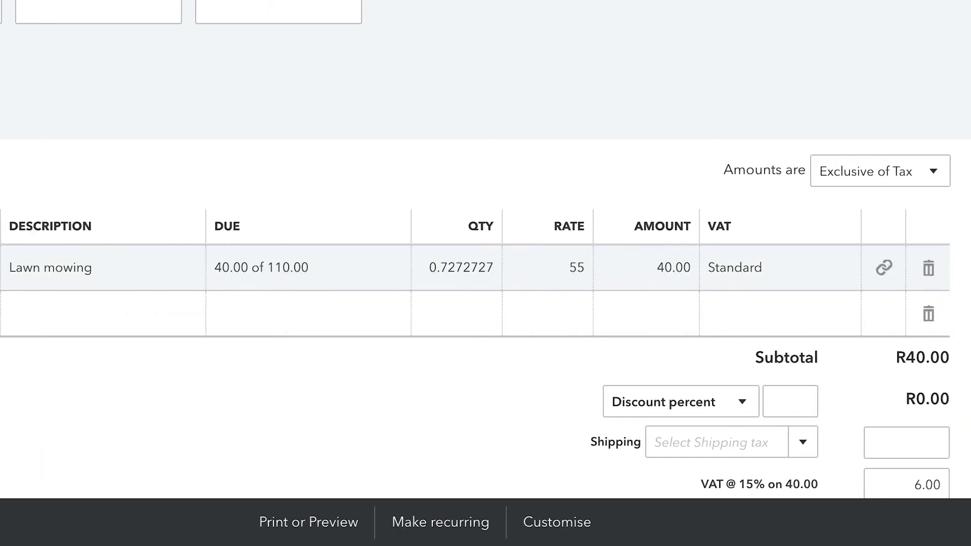
scroll(703, 384, down, 2)
scroll(705, 399, up, 1)
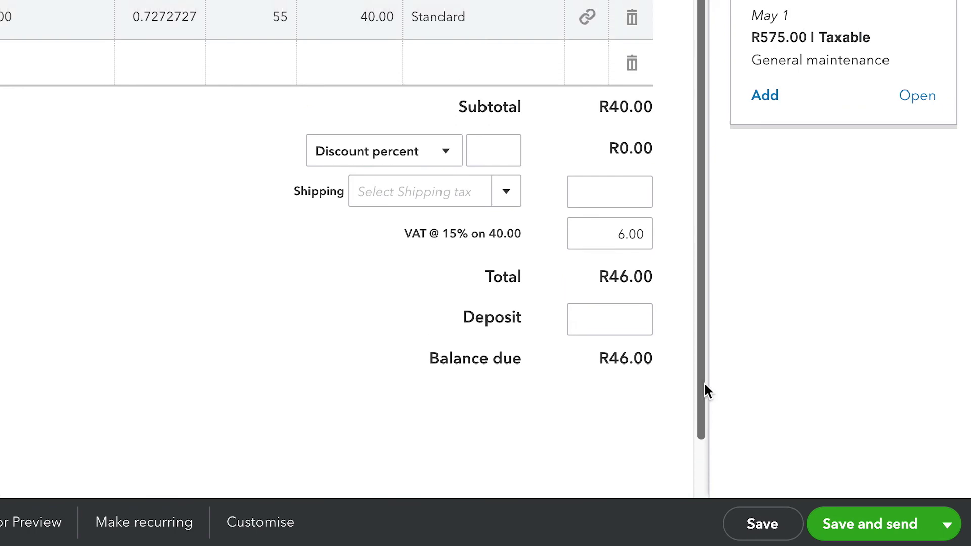
scroll(705, 384, up, 5)
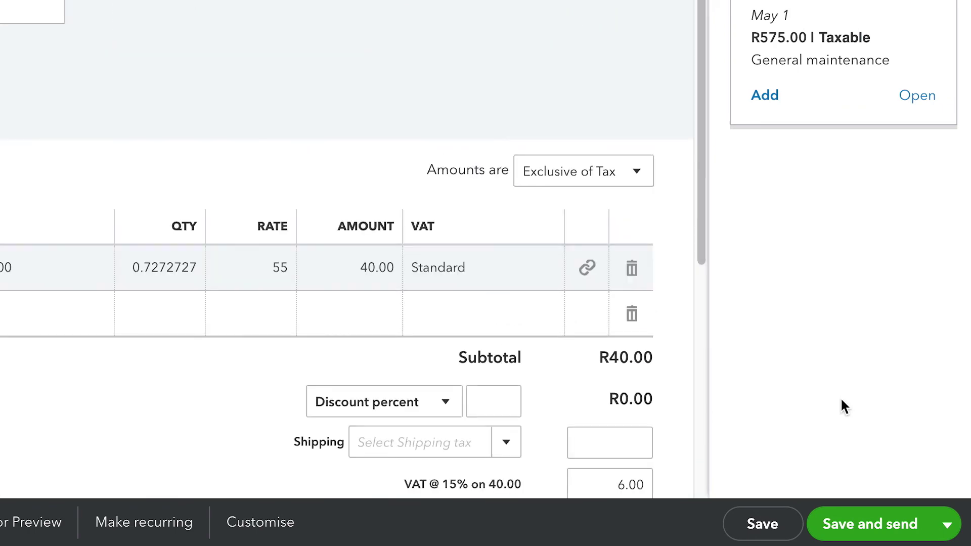
click(879, 525)
click(876, 469)
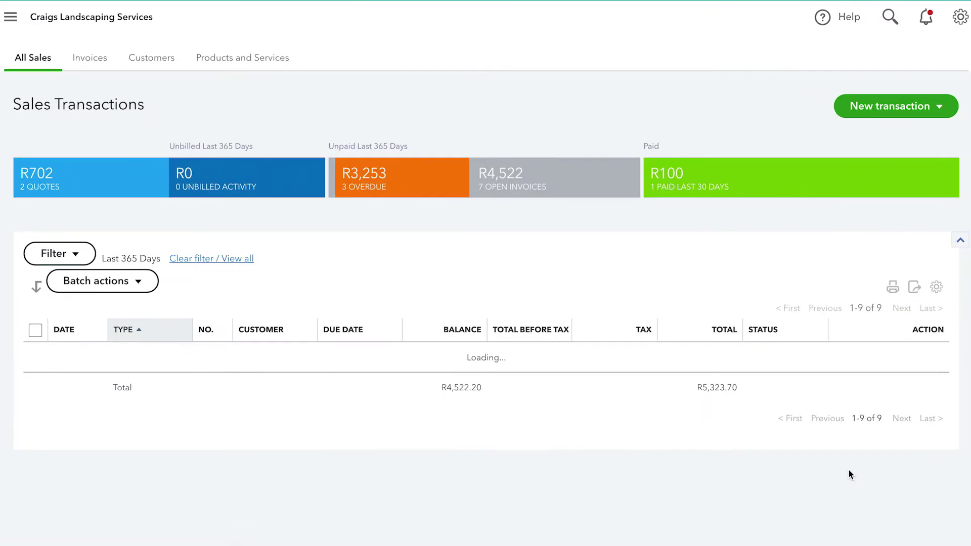